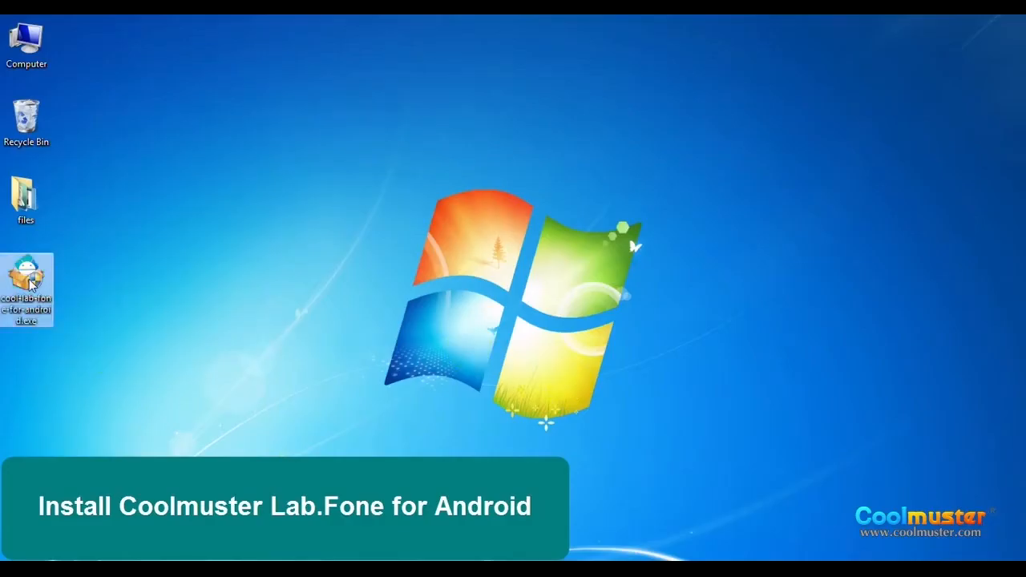
- Run the Lab.Fone installer, accept the license, install, and finish setup so the program launches
{"action": "left_click", "coordinate": [561, 338]}
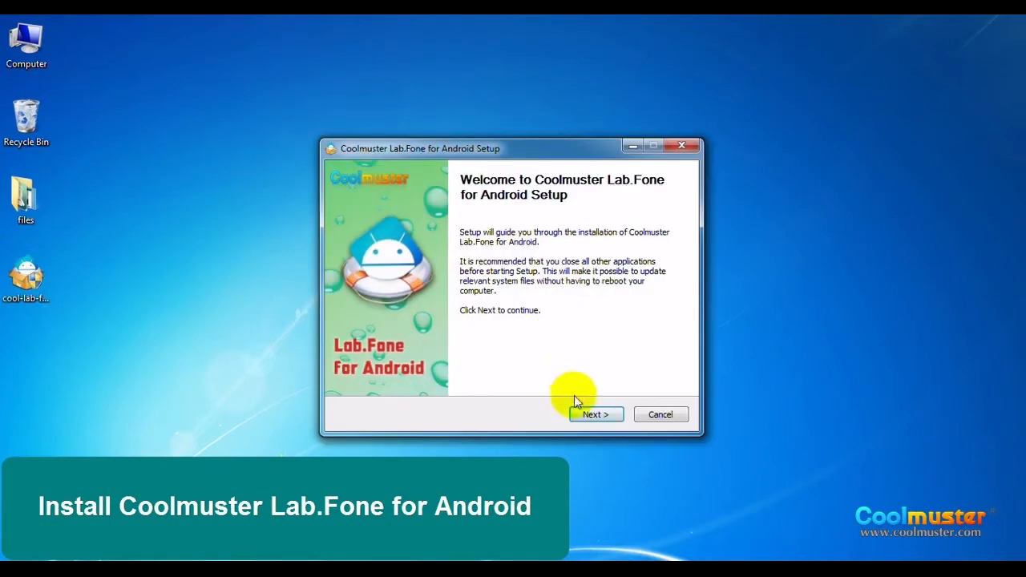
{"action": "left_click", "coordinate": [586, 420]}
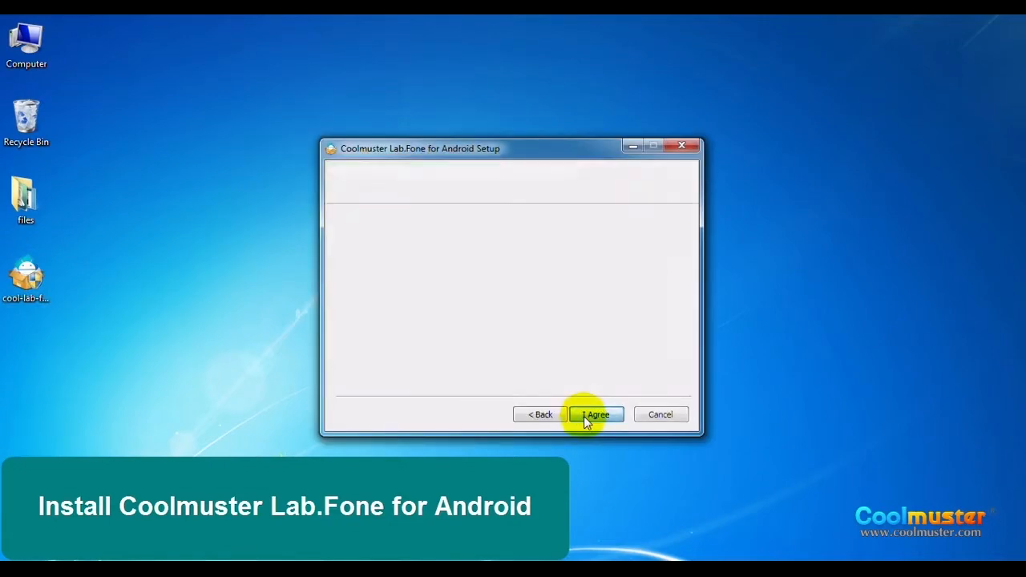
{"action": "left_click", "coordinate": [586, 420]}
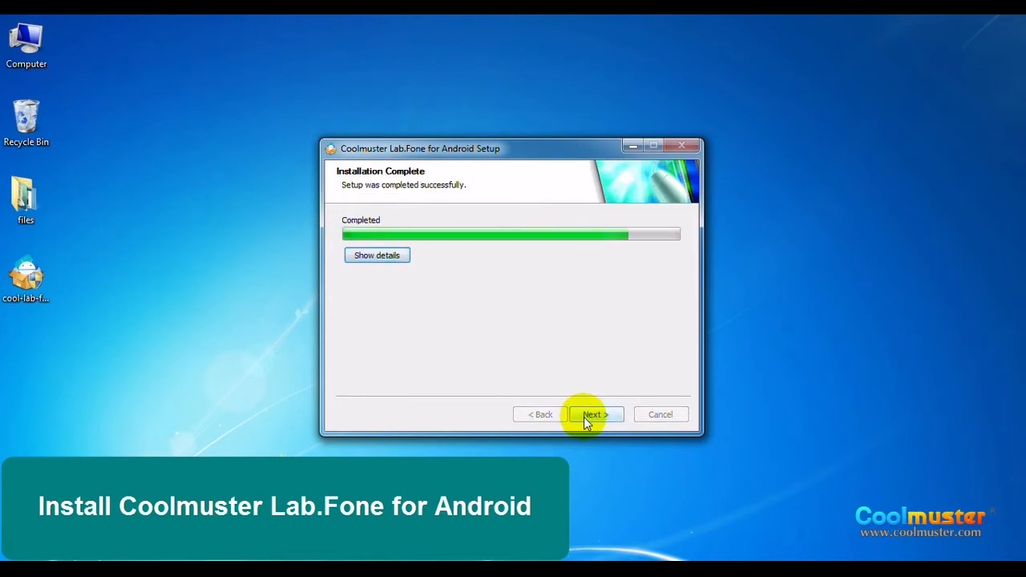
{"action": "left_click", "coordinate": [584, 416]}
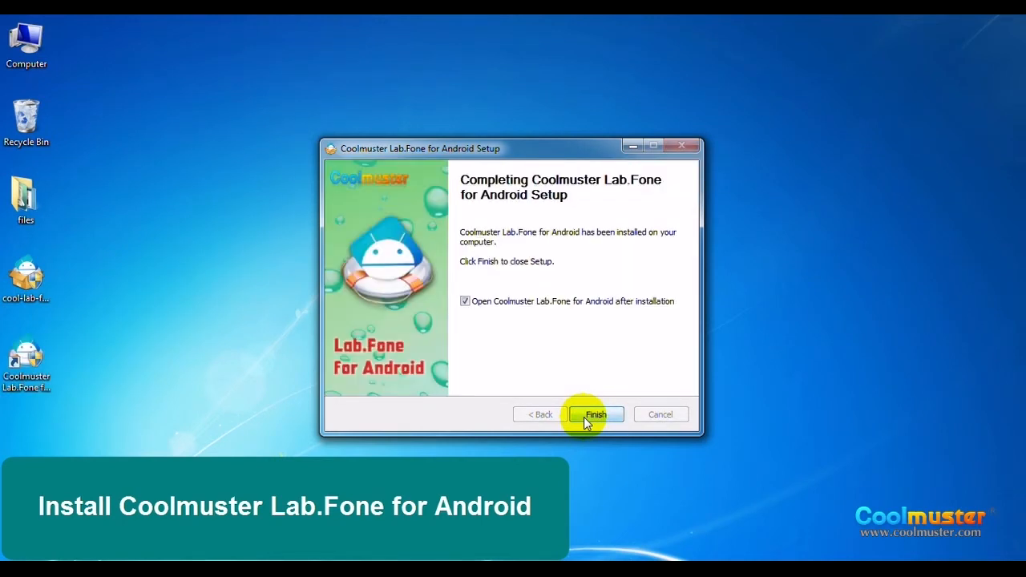
{"action": "left_click", "coordinate": [583, 417]}
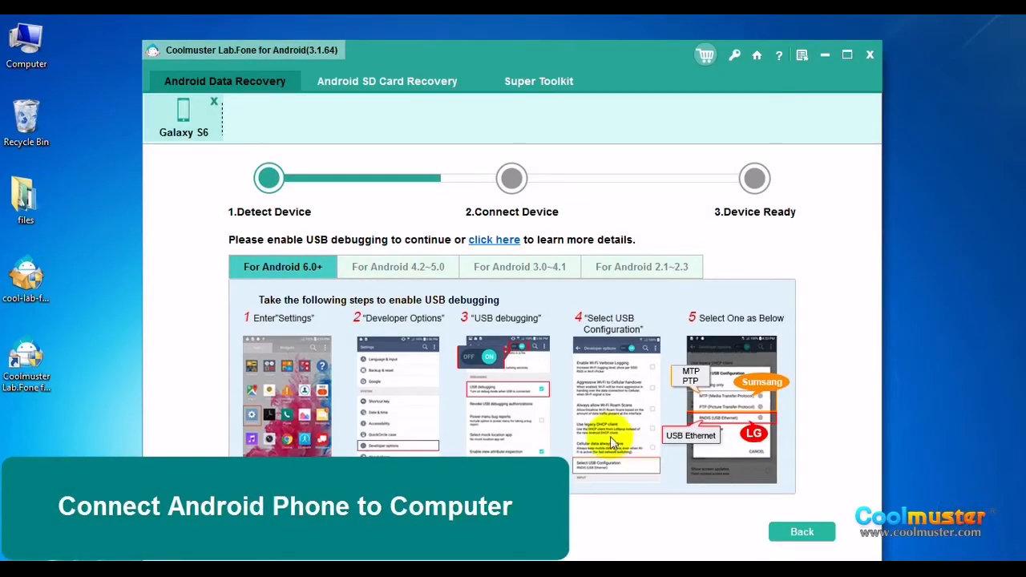
- Review the USB debugging instructions for Android 4.2~5.0, 3.0~4.1 and 2.1~2.3 while the Samsung phone connects
{"action": "left_click", "coordinate": [413, 267]}
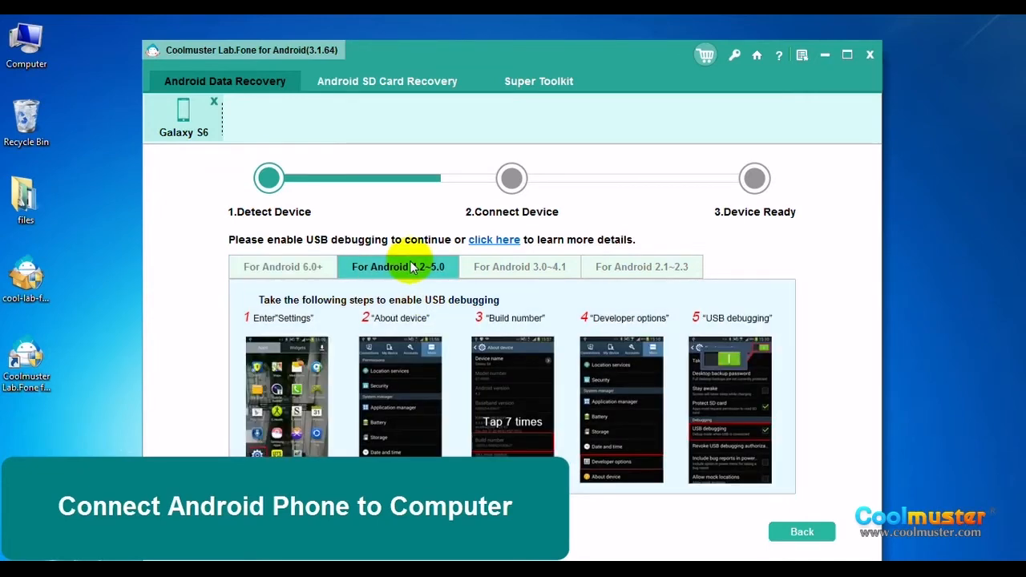
{"action": "left_click", "coordinate": [519, 267]}
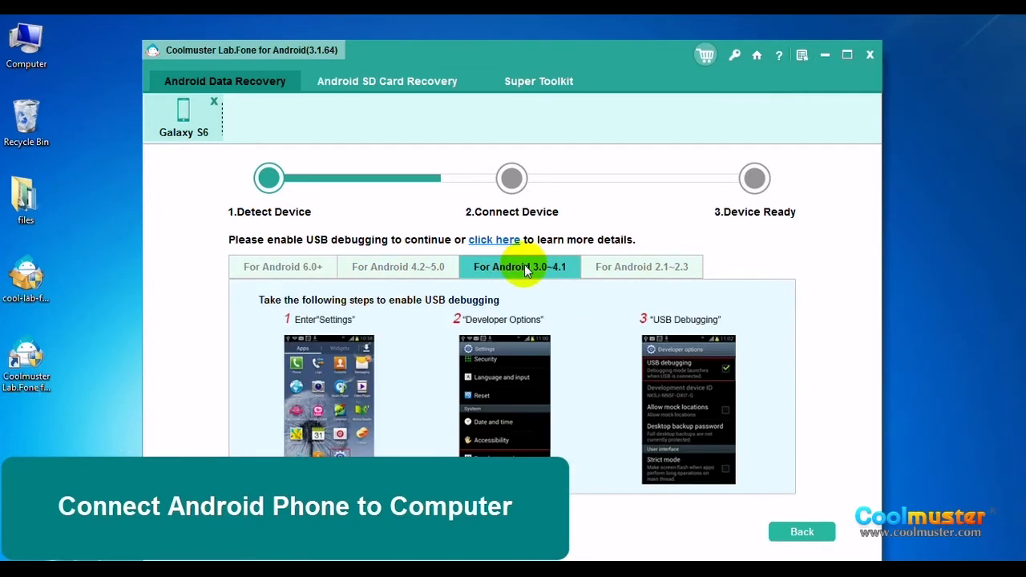
{"action": "left_click", "coordinate": [653, 270]}
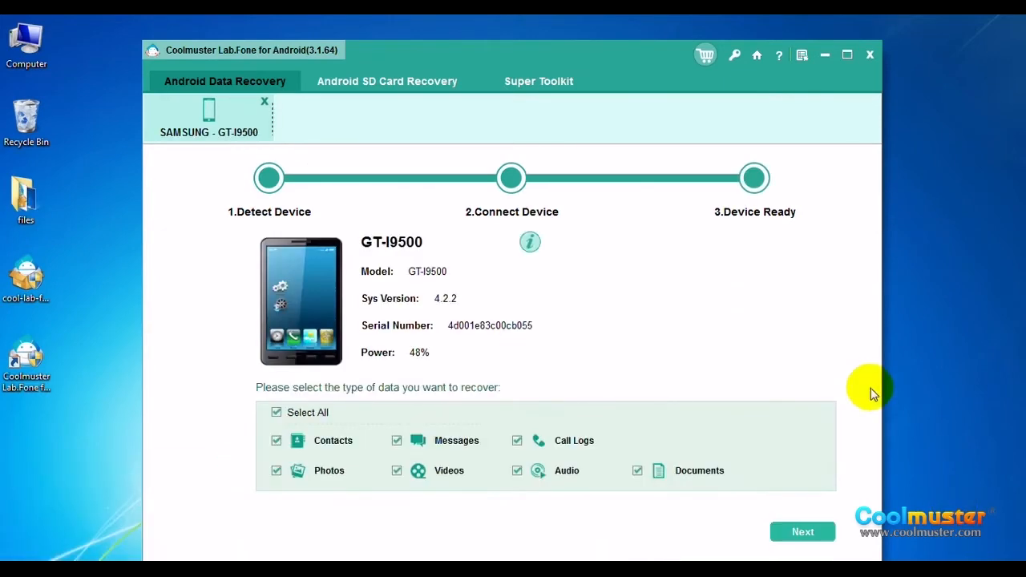
- Start the data scan and retry root privilege so scanning completes, finding 183 contacts
{"action": "left_click", "coordinate": [802, 531]}
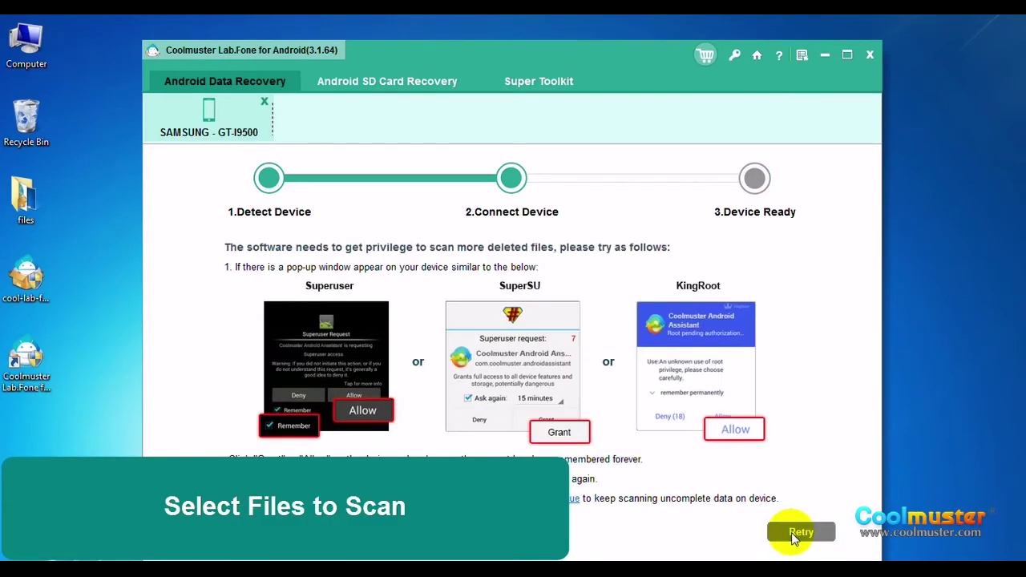
{"action": "left_click", "coordinate": [799, 533]}
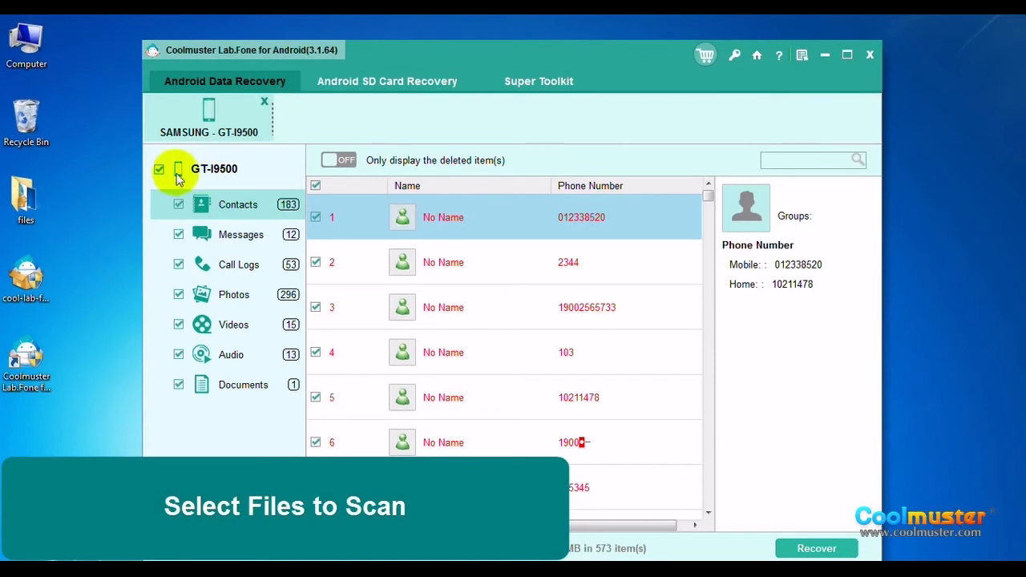
- Select only the 34 deleted contacts and recover them to the default export location
{"action": "left_click", "coordinate": [160, 168]}
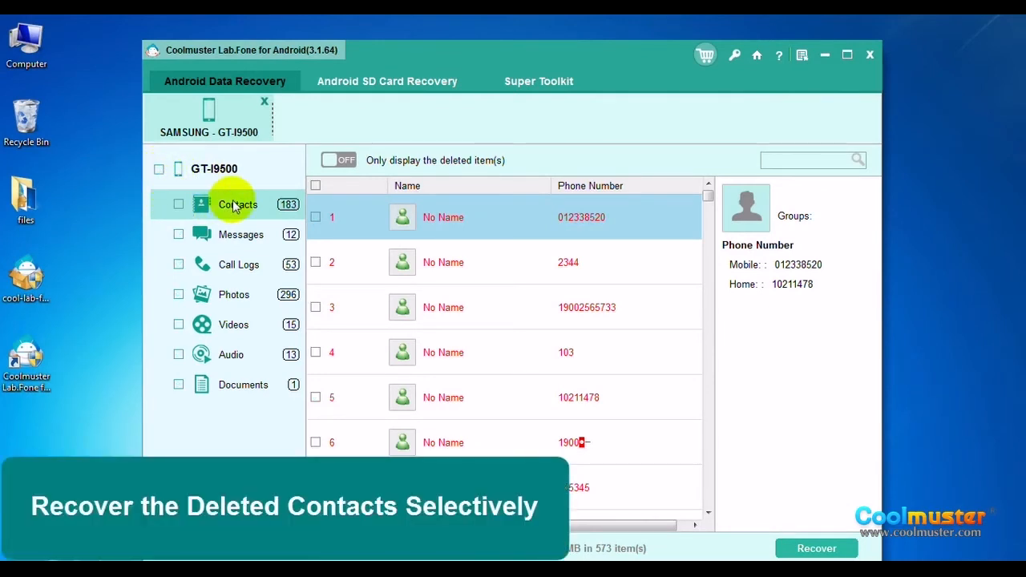
{"action": "left_click", "coordinate": [345, 164]}
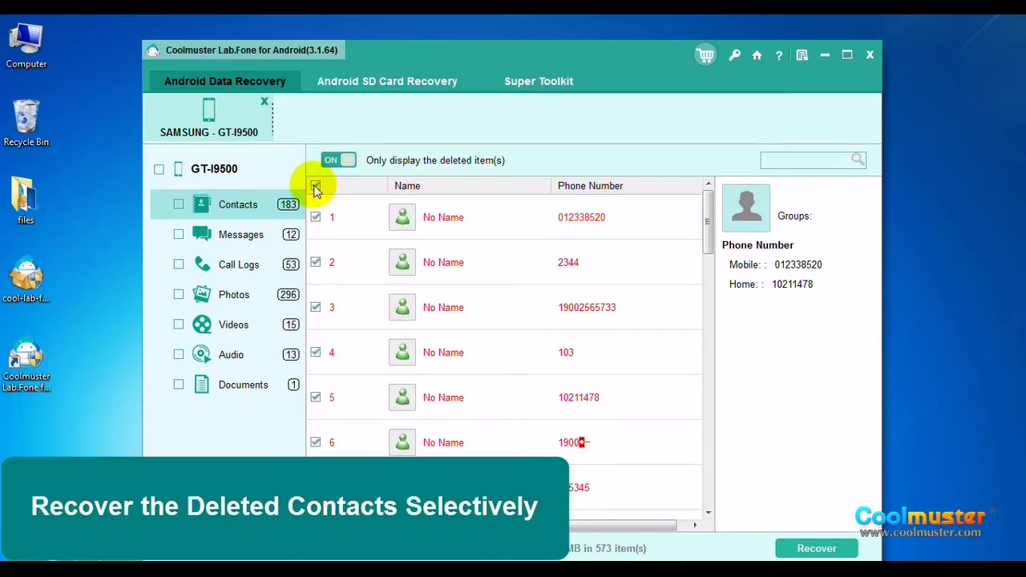
{"action": "left_click", "coordinate": [317, 187]}
{"action": "left_click", "coordinate": [802, 548]}
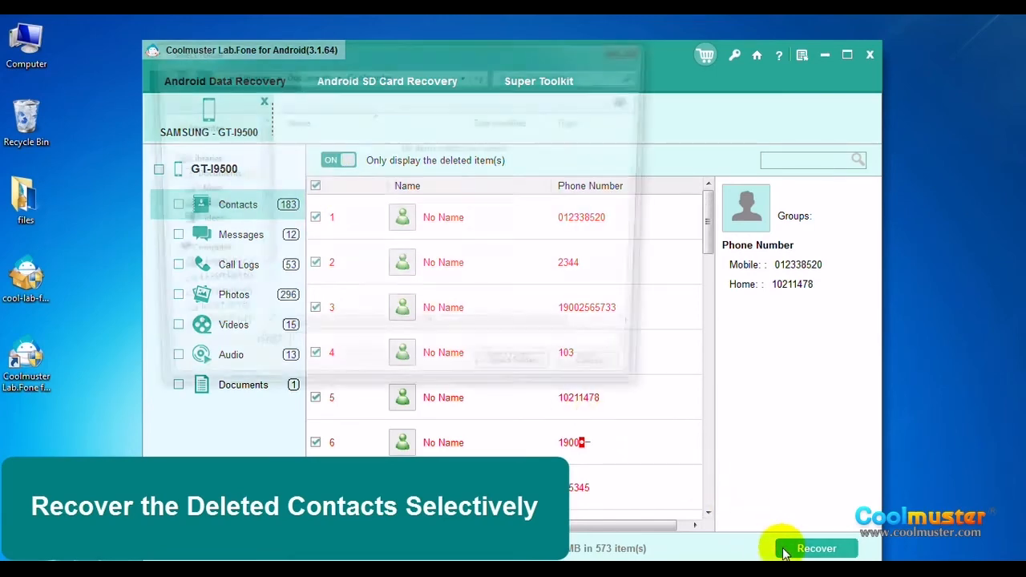
{"action": "left_click", "coordinate": [497, 374]}
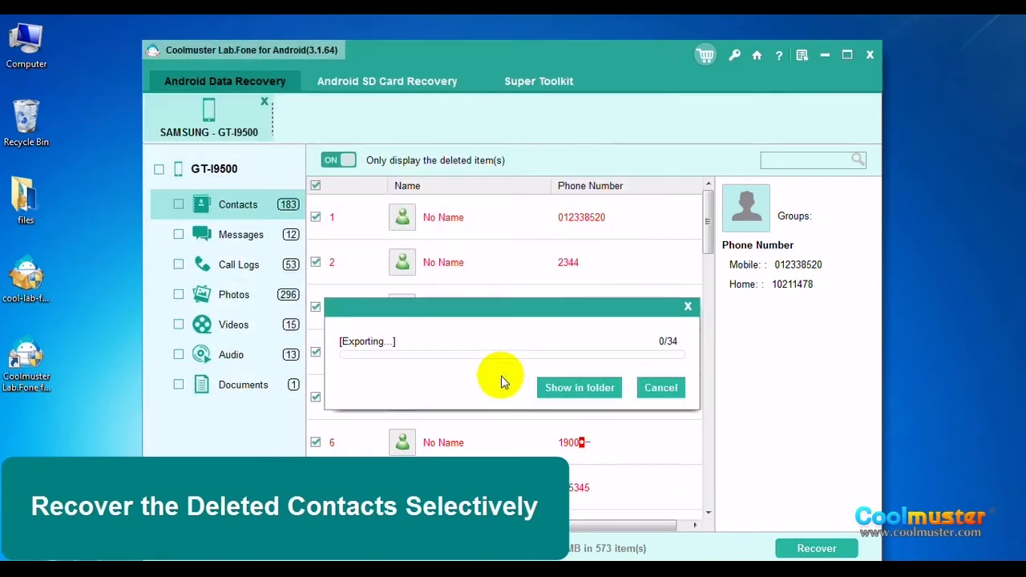
- Locate the exported Contacts.html in the Coolmuster Contacts folder, then close Explorer
{"action": "left_click", "coordinate": [598, 387]}
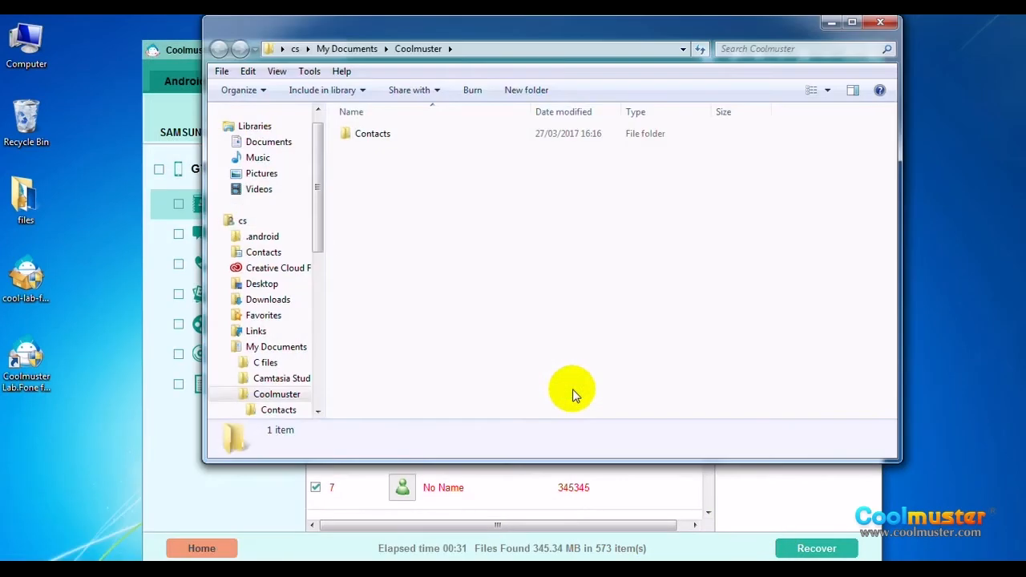
{"action": "double_click", "coordinate": [393, 139]}
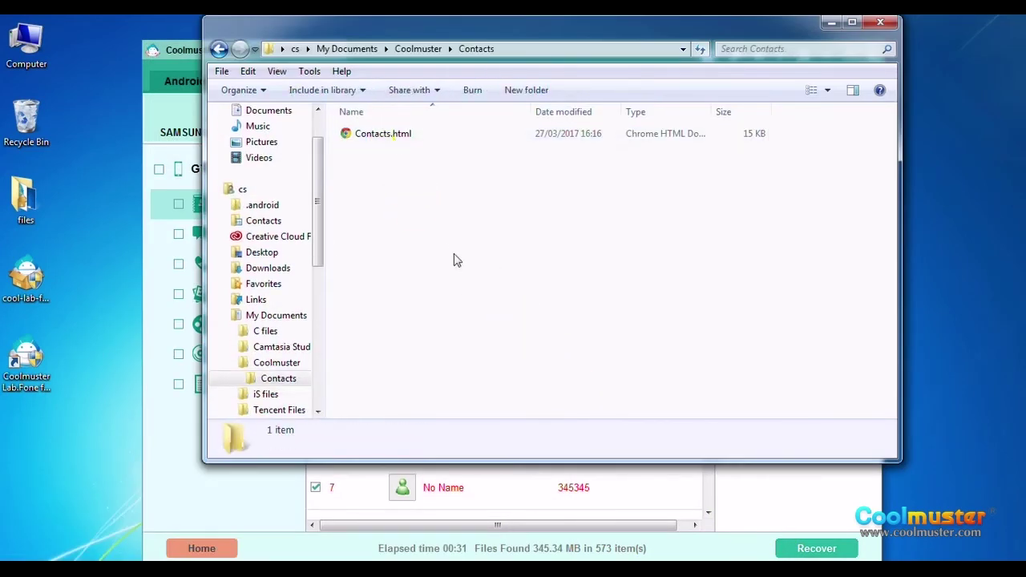
{"action": "left_click", "coordinate": [383, 133]}
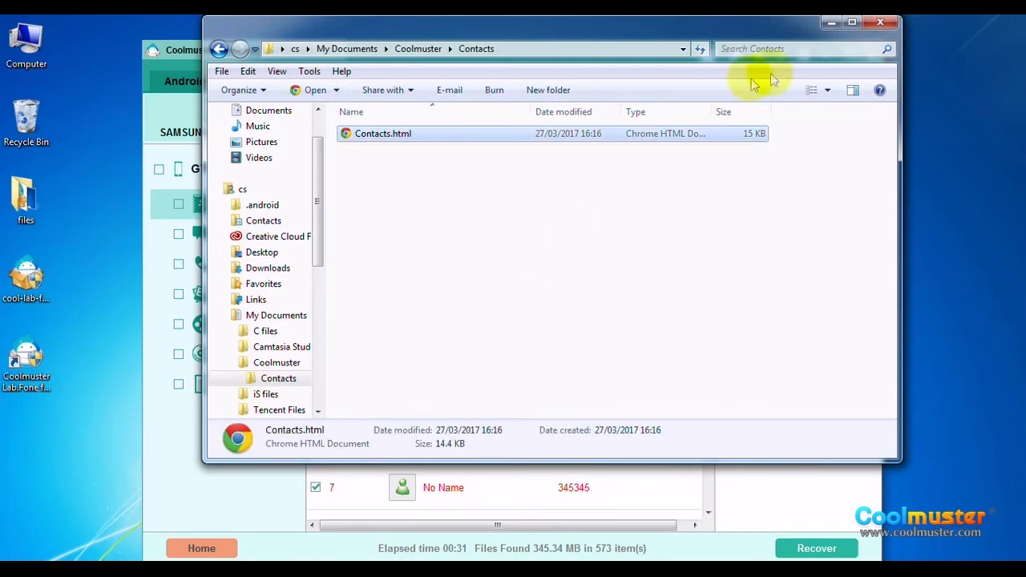
{"action": "left_click", "coordinate": [880, 24]}
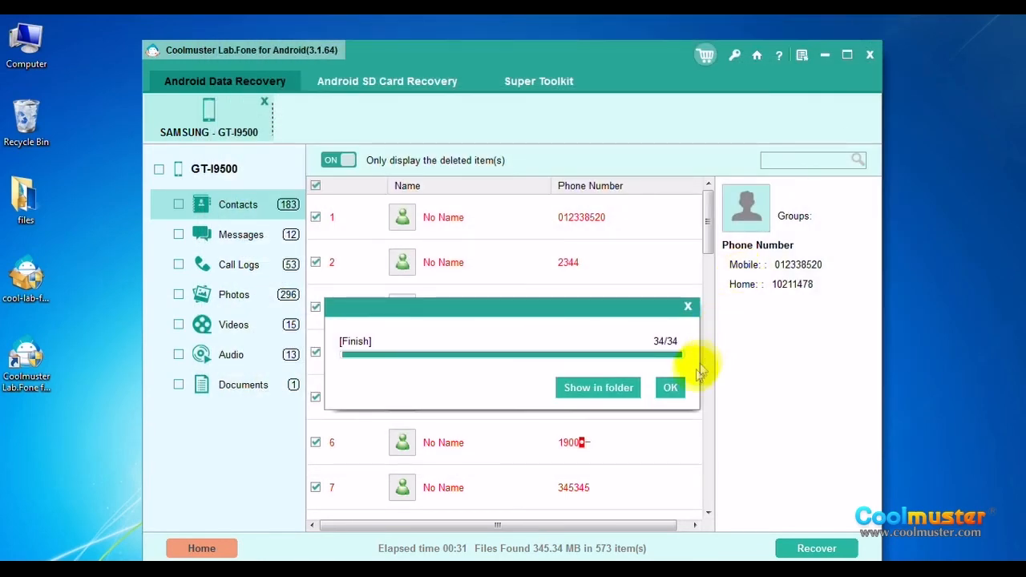